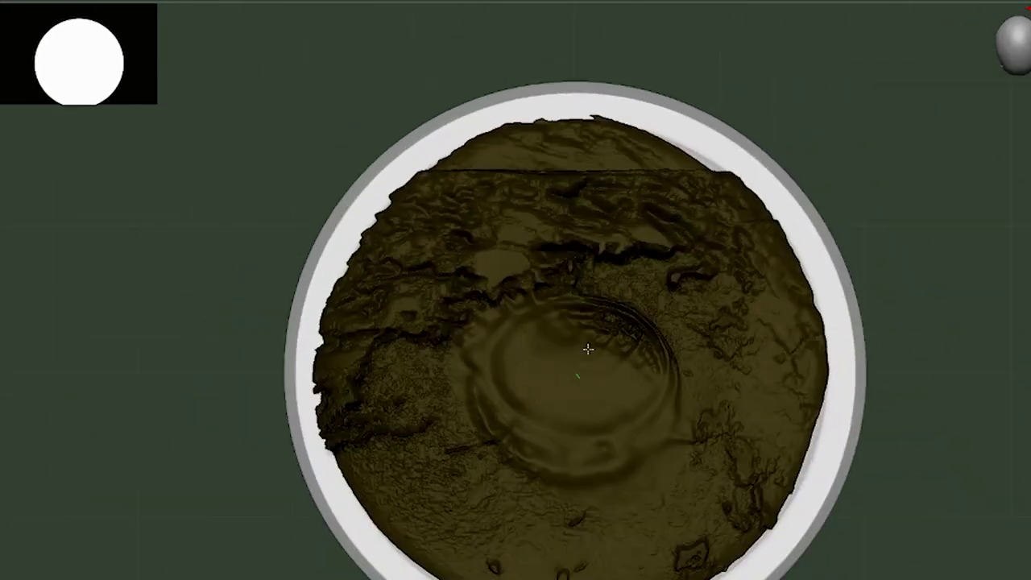
# Smooth the rippled central crater and the rough right side and top edge.
pyautogui.moveTo(588, 349)
pyautogui.mouseDown()
pyautogui.moveTo(545, 349)
pyautogui.moveTo(599, 460)
pyautogui.moveTo(617, 202)
pyautogui.moveTo(359, 277)
pyautogui.moveTo(556, 556)
pyautogui.moveTo(726, 287)
pyautogui.moveTo(534, 224)
pyautogui.moveTo(645, 120)
pyautogui.moveTo(444, 150)
pyautogui.mouseUp()
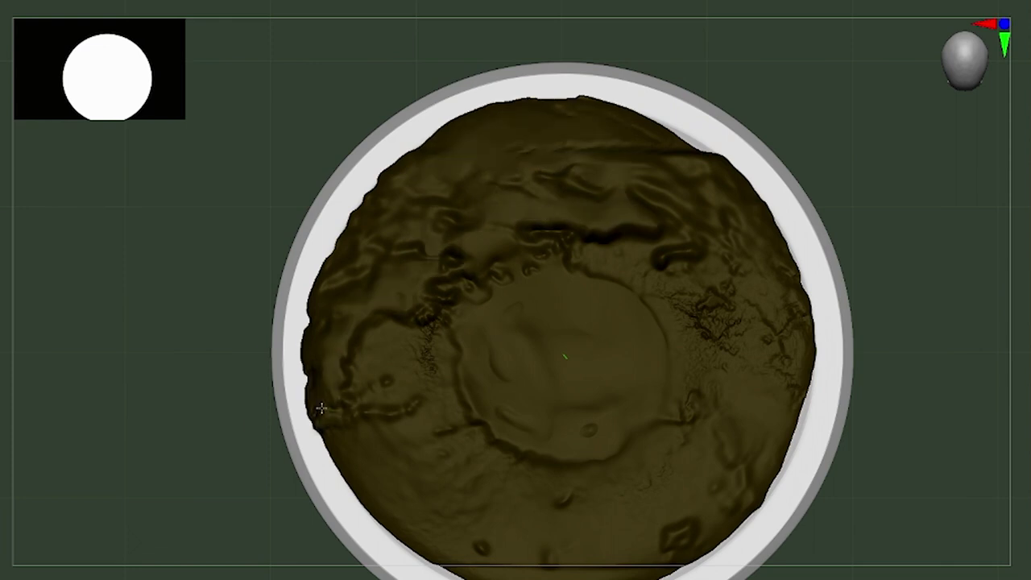
pyautogui.moveTo(450, 534)
pyautogui.mouseDown()
pyautogui.moveTo(685, 260)
pyautogui.moveTo(495, 206)
pyautogui.moveTo(736, 172)
pyautogui.moveTo(506, 98)
pyautogui.mouseUp()
pyautogui.keyDown('alt'); pyautogui.moveTo(340, 483); pyautogui.dragTo(556, 518); pyautogui.keyUp('alt')
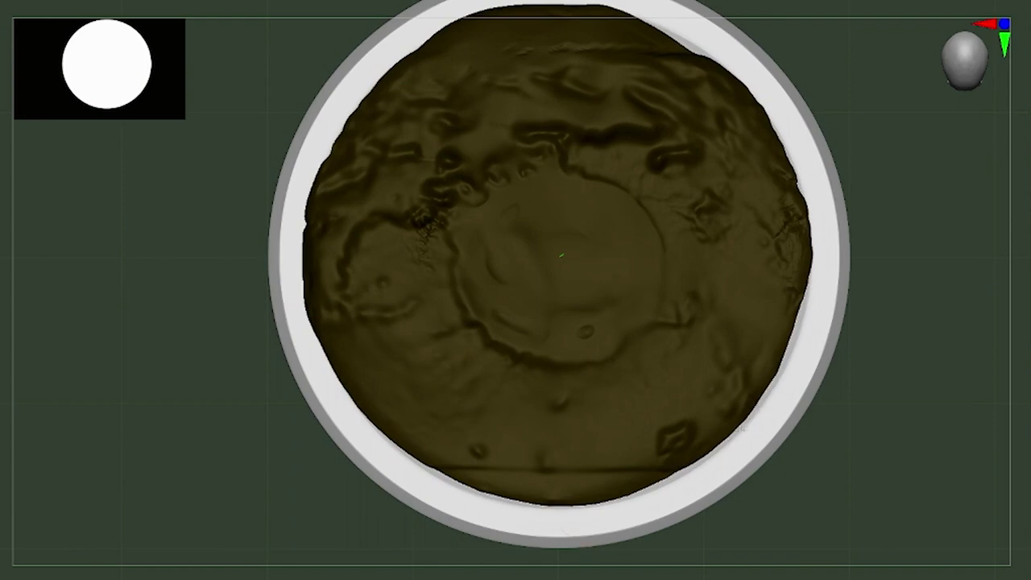
# Sculpt diagonal strokes across the central crater.
pyautogui.moveTo(558, 394); pyautogui.dragTo(875, 260)
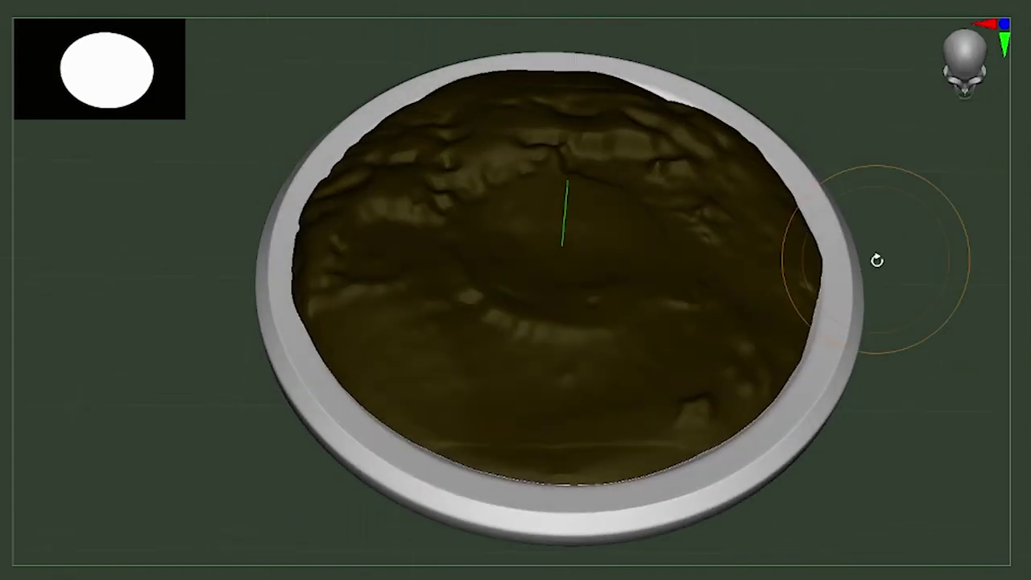
pyautogui.moveTo(782, 230)
pyautogui.keyDown('shift'); pyautogui.mouseDown()
pyautogui.moveTo(559, 184)
pyautogui.moveTo(585, 253)
pyautogui.moveTo(571, 279)
pyautogui.moveTo(532, 187)
pyautogui.mouseUp(); pyautogui.keyUp('shift')
pyautogui.keyDown('alt'); pyautogui.moveTo(870, 257); pyautogui.dragTo(866, 201); pyautogui.keyUp('alt')
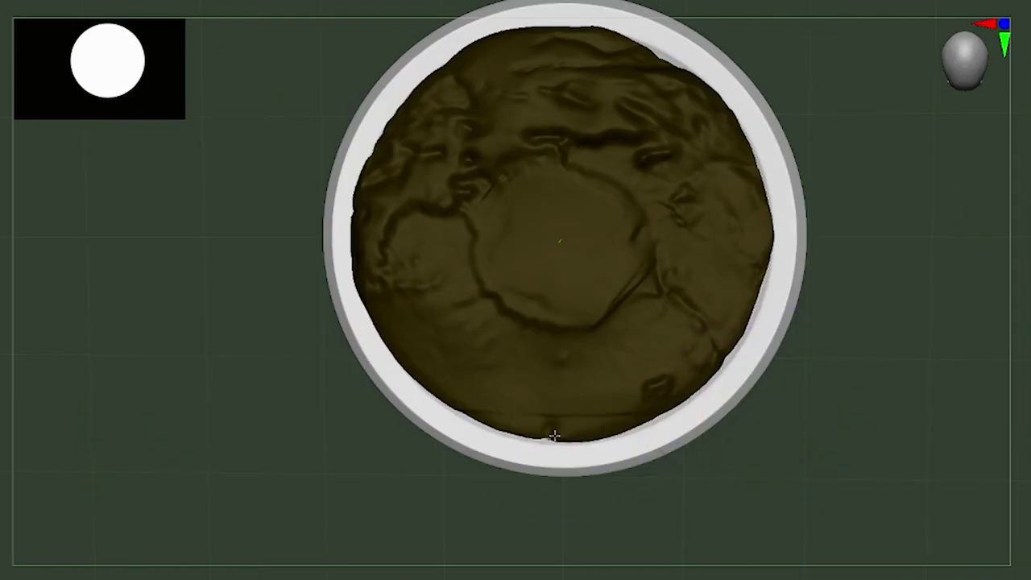
# Press small dents into the lower terrain and carve crack ridges on the left and right sides.
pyautogui.click(554, 435)
pyautogui.click(502, 388)
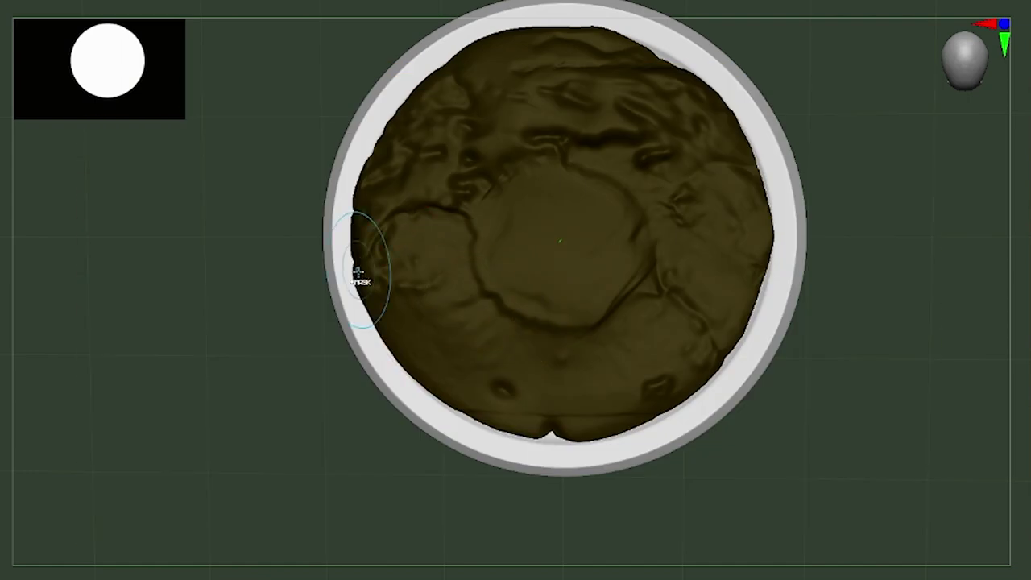
pyautogui.keyDown('ctrl'); pyautogui.moveTo(358, 272); pyautogui.dragTo(448, 212); pyautogui.keyUp('ctrl')
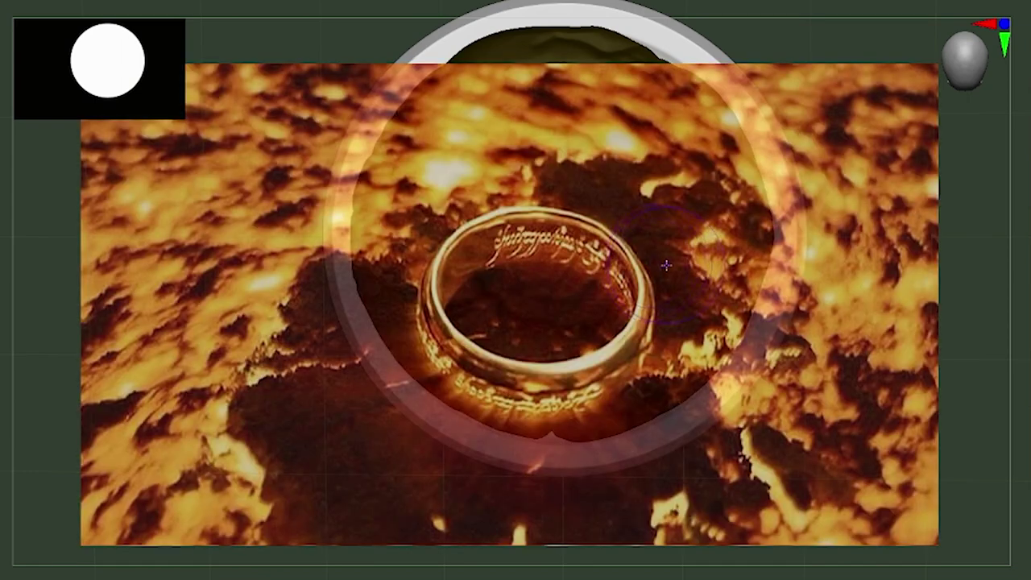
pyautogui.moveTo(730, 236); pyautogui.dragTo(661, 253)
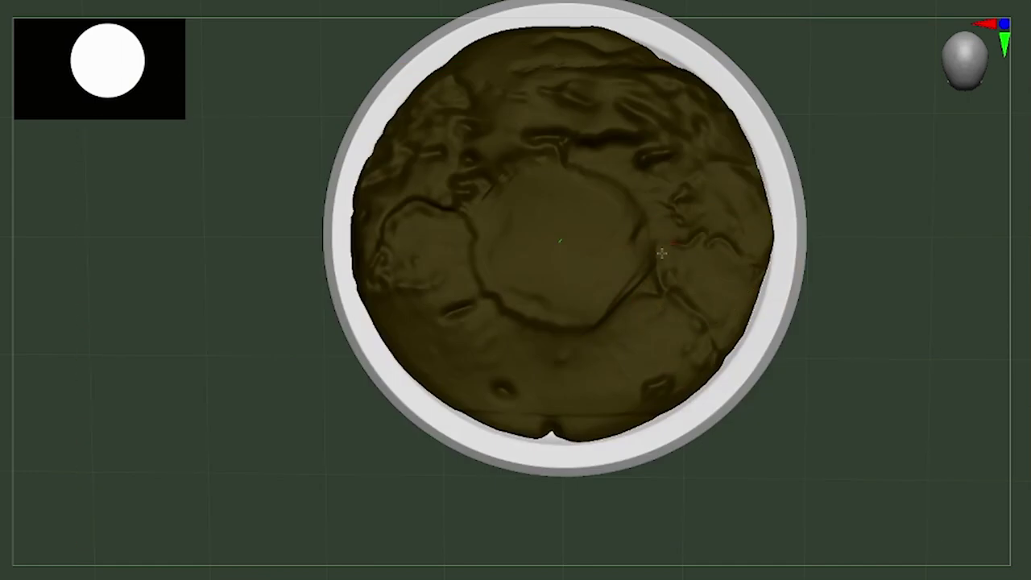
pyautogui.moveTo(763, 266); pyautogui.dragTo(691, 243)
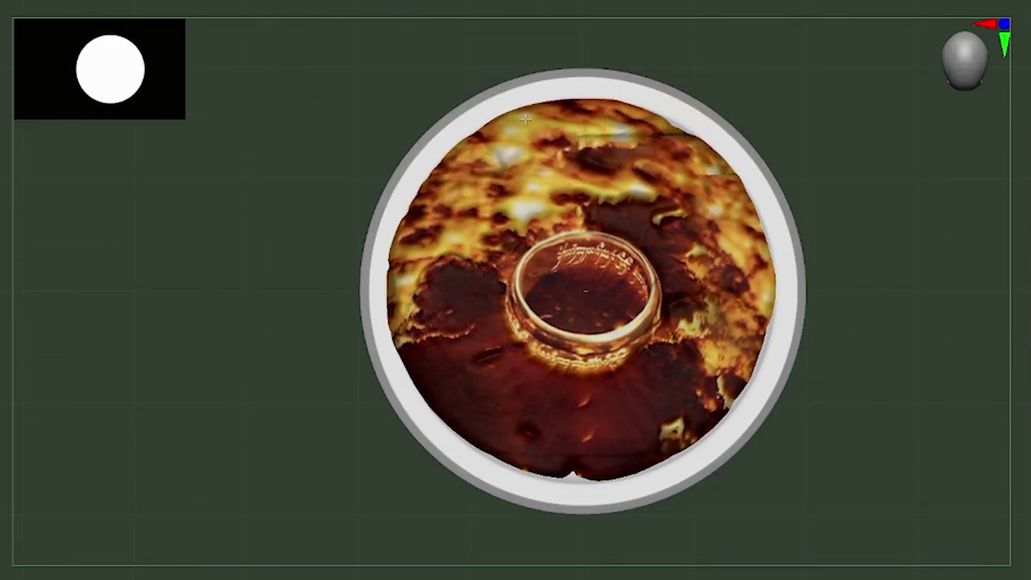
# Enlarge the brush and reshape the terrain under the bright lower-right spot of the reference.
pyautogui.moveTo(805, 278)
pyautogui.mouseDown()
pyautogui.moveTo(875, 276)
pyautogui.moveTo(825, 362)
pyautogui.moveTo(865, 346)
pyautogui.mouseUp()
pyautogui.press('s')
pyautogui.moveTo(601, 401)
pyautogui.mouseDown()
pyautogui.moveTo(488, 329)
pyautogui.moveTo(596, 330)
pyautogui.mouseUp()
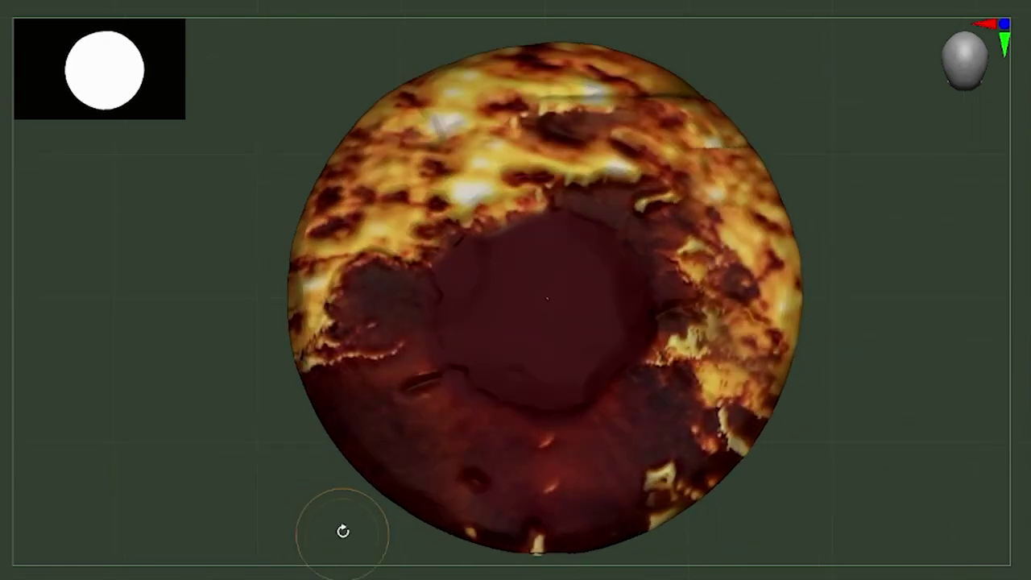
pyautogui.keyDown('alt'); pyautogui.moveTo(343, 529); pyautogui.dragTo(513, 477); pyautogui.keyUp('alt')
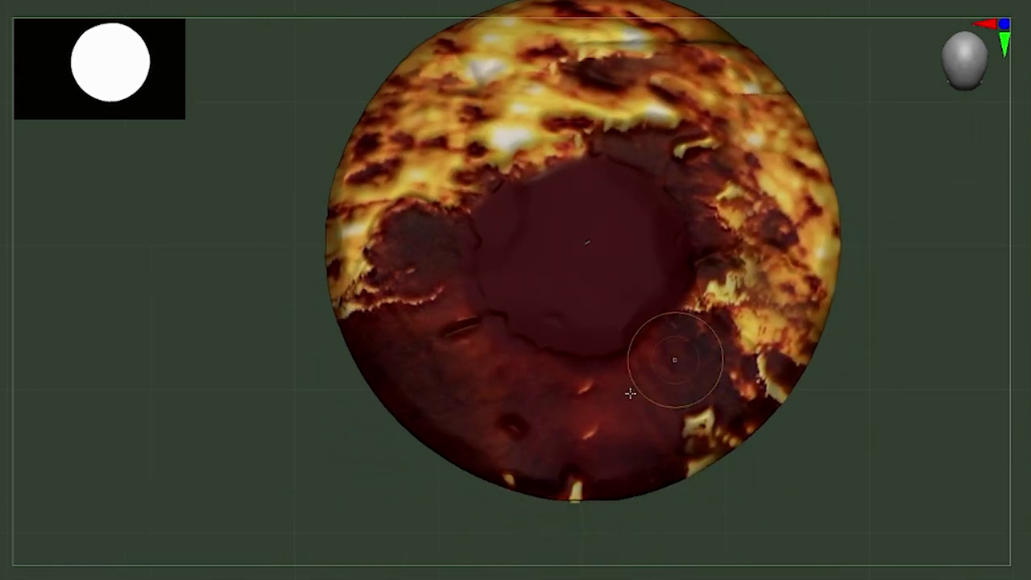
pyautogui.moveTo(574, 455); pyautogui.dragTo(592, 433)
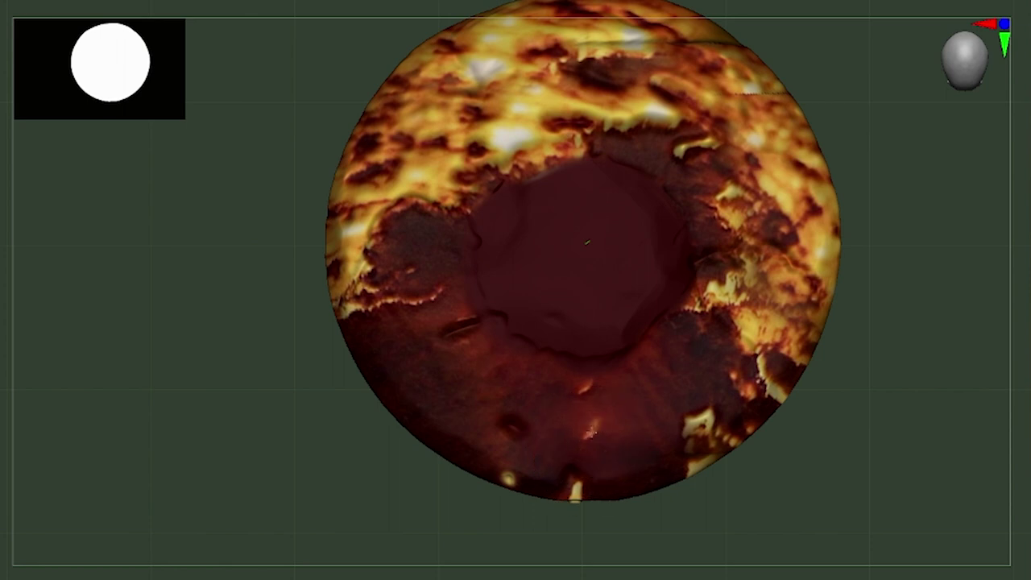
pyautogui.keyDown('alt'); pyautogui.moveTo(329, 315); pyautogui.dragTo(510, 302); pyautogui.keyUp('alt')
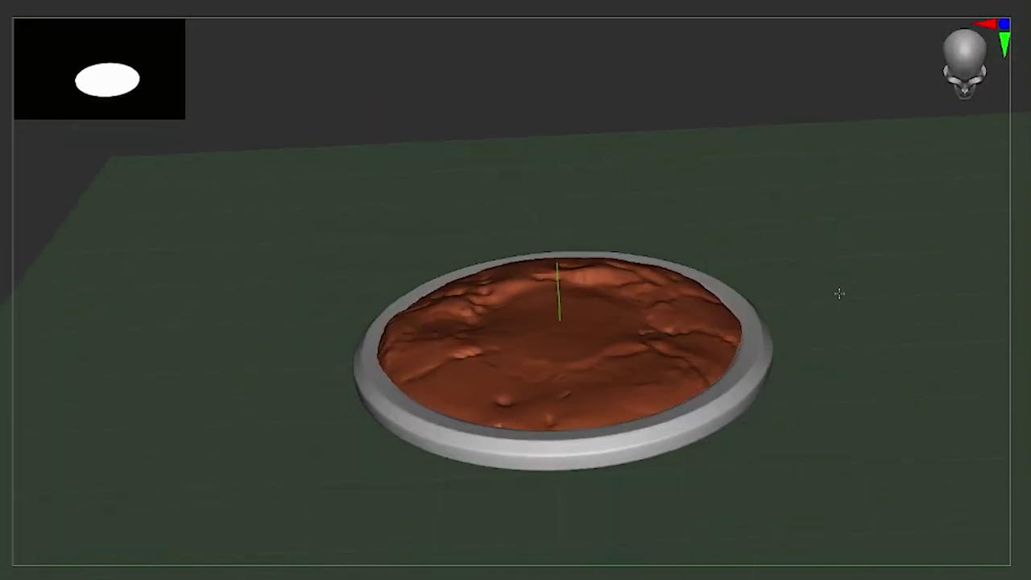
# Orbit to a side view to check the terrain height, then return to top-down.
pyautogui.moveTo(504, 528); pyautogui.dragTo(898, 295)
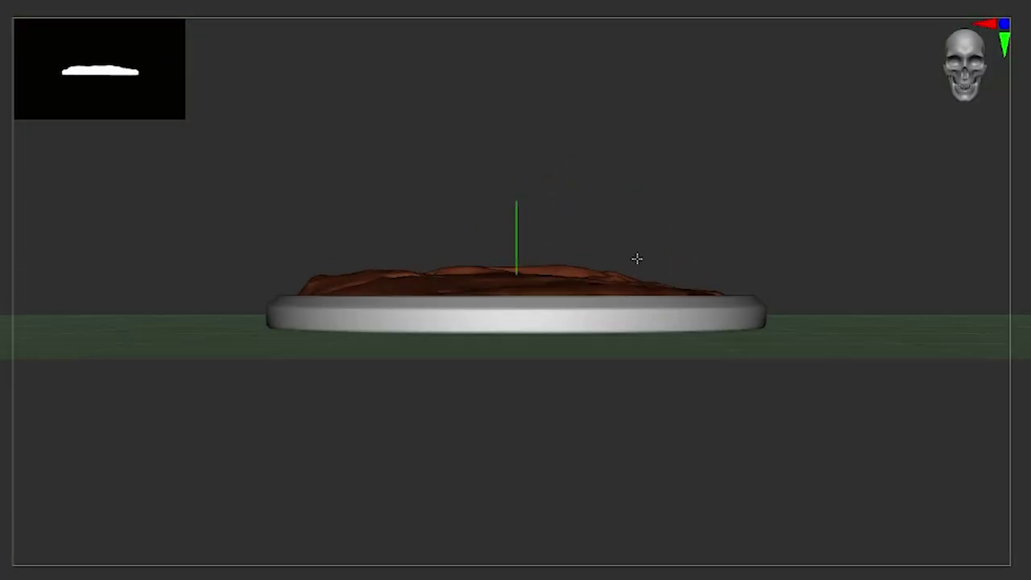
pyautogui.moveTo(637, 260); pyautogui.dragTo(639, 376)
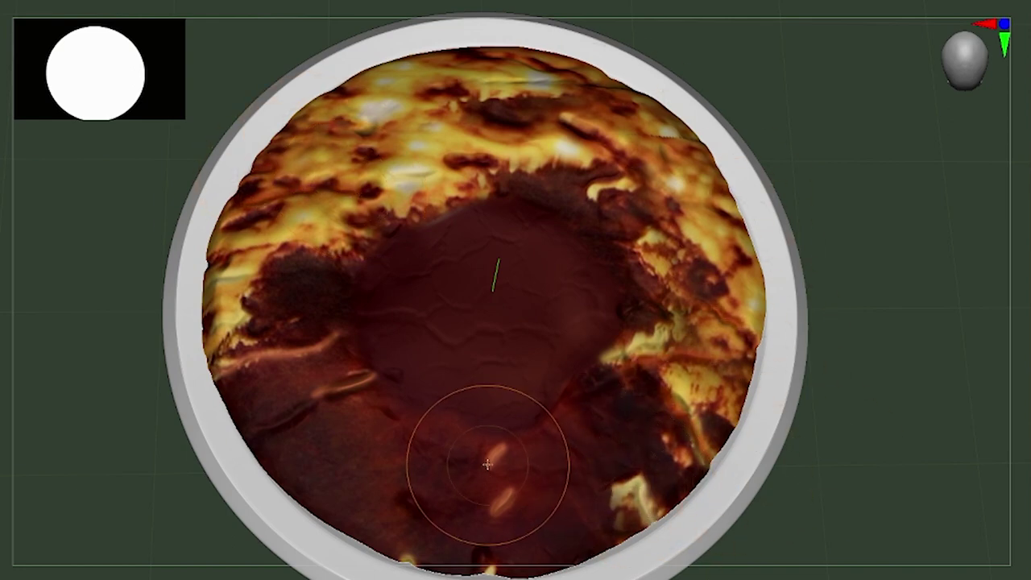
# Reshape the terrain along the bright streak in the lower crater.
pyautogui.moveTo(544, 423); pyautogui.dragTo(626, 493)
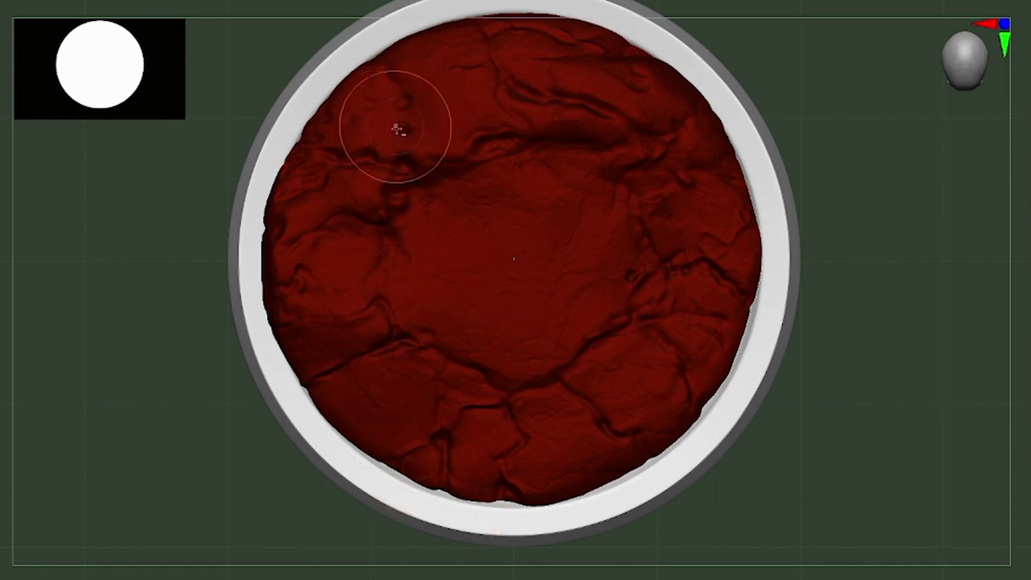
# Tilt the base into perspective and flatten the yellow ridge on its right side.
pyautogui.scroll(2, 900, 399)
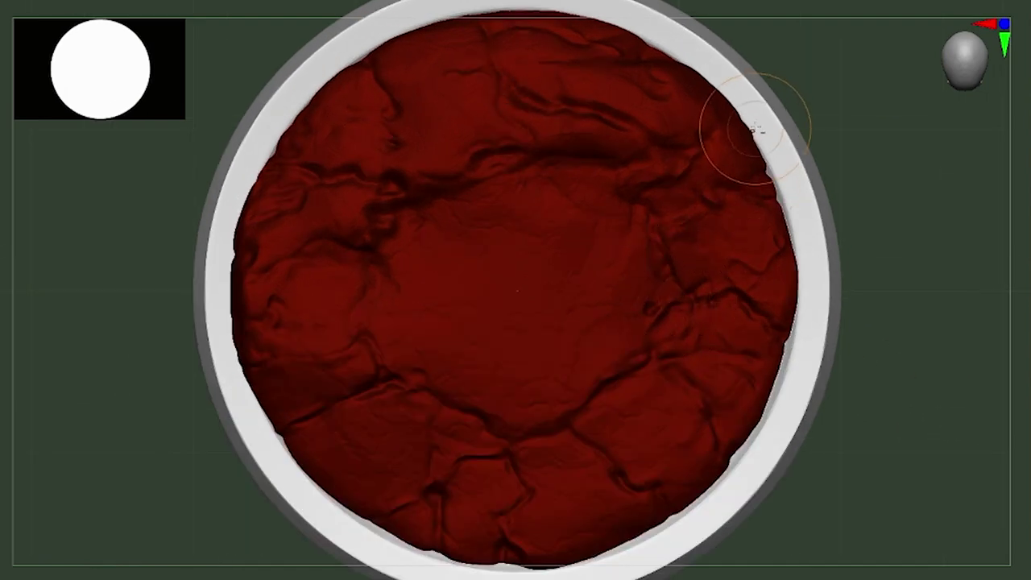
pyautogui.keyDown('alt'); pyautogui.moveTo(730, 121); pyautogui.dragTo(603, 143, button='right'); pyautogui.keyUp('alt')
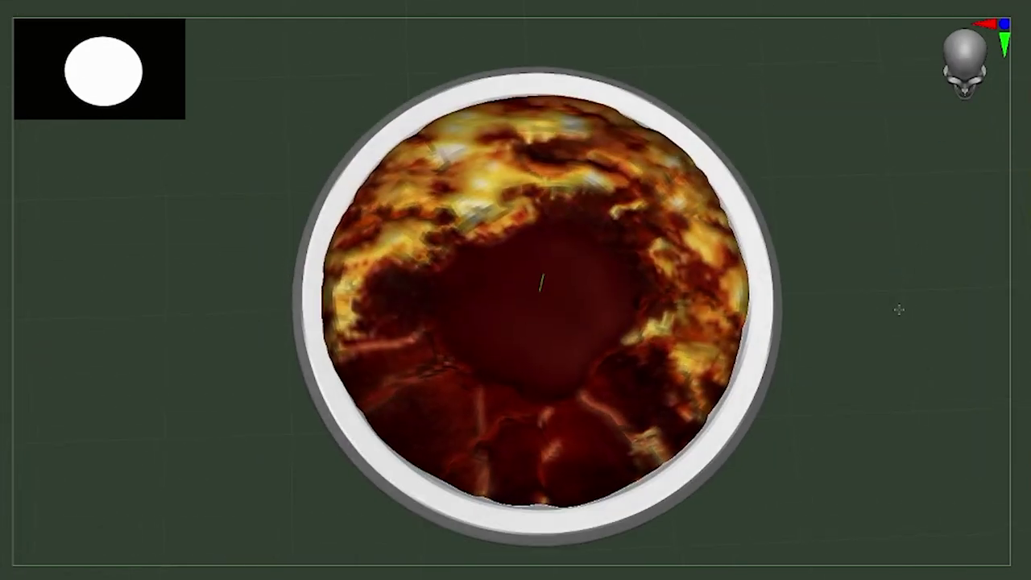
pyautogui.moveTo(899, 309); pyautogui.dragTo(832, 228)
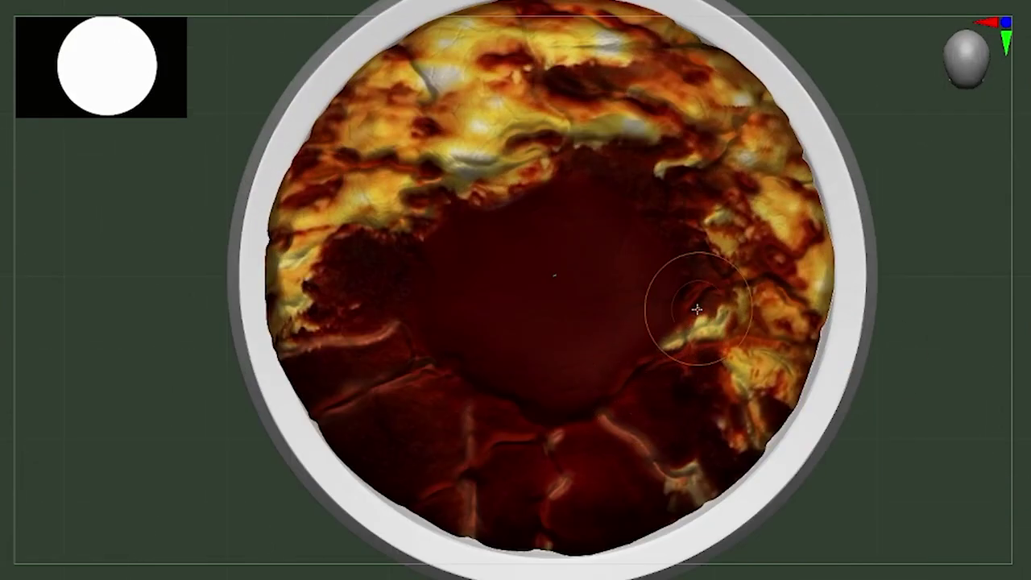
pyautogui.moveTo(688, 333); pyautogui.dragTo(666, 357)
# Hide the fiery reference colouring and toggle the white rim while orbiting to a top-down view.
pyautogui.moveTo(665, 355)
pyautogui.mouseDown()
pyautogui.moveTo(556, 292)
pyautogui.moveTo(870, 283)
pyautogui.moveTo(856, 334)
pyautogui.moveTo(513, 389)
pyautogui.mouseUp()
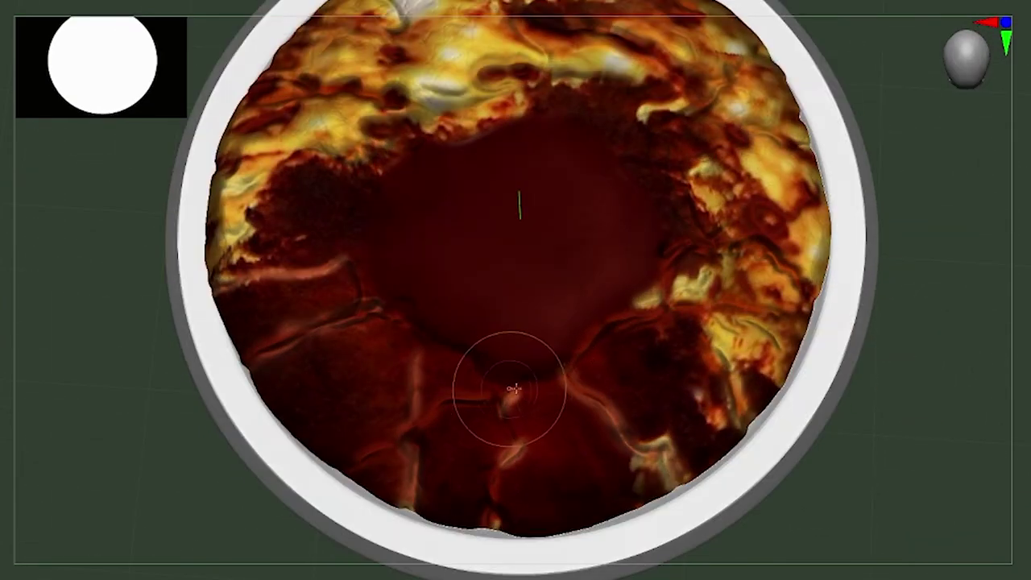
pyautogui.click(1019, 153)
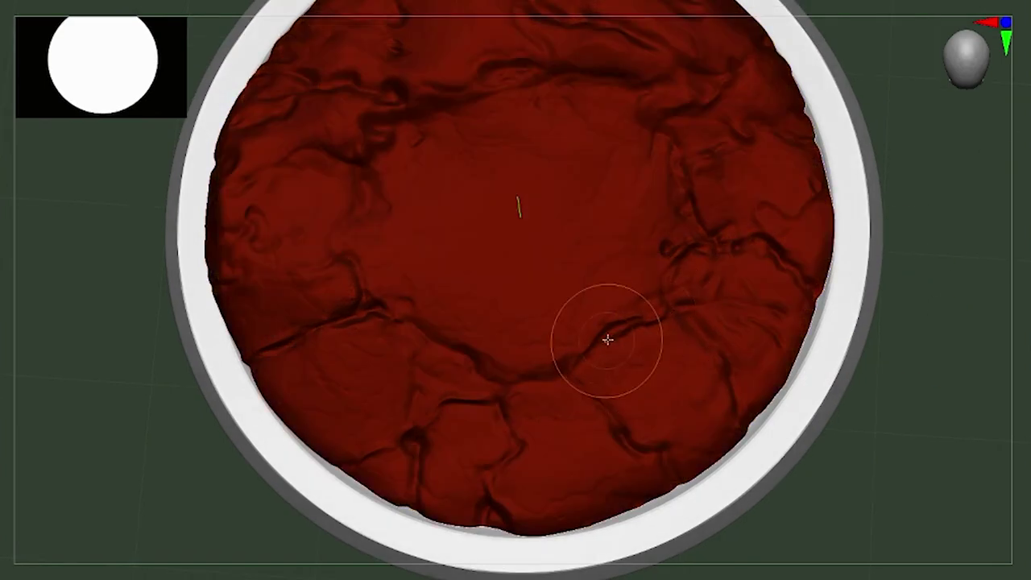
pyautogui.keyDown('ctrl'); pyautogui.keyDown('shift'); pyautogui.click(276, 351); pyautogui.keyUp('shift'); pyautogui.keyUp('ctrl')
pyautogui.keyDown('ctrl'); pyautogui.keyDown('shift'); pyautogui.click(826, 348); pyautogui.keyUp('shift'); pyautogui.keyUp('ctrl')
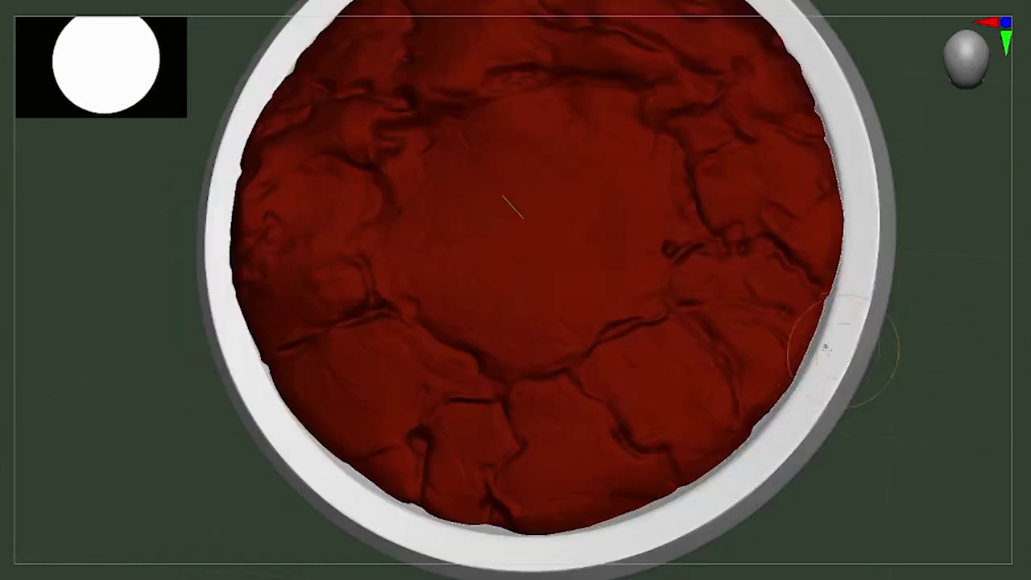
pyautogui.moveTo(784, 348)
pyautogui.mouseDown()
pyautogui.moveTo(956, 322)
pyautogui.moveTo(789, 237)
pyautogui.mouseUp()
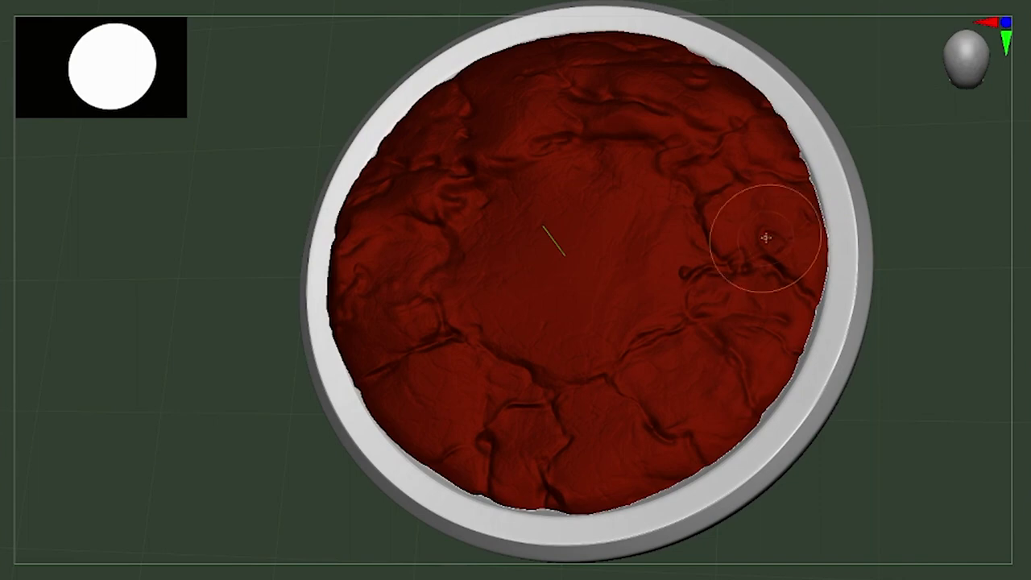
pyautogui.moveTo(854, 225)
pyautogui.mouseDown()
pyautogui.moveTo(903, 185)
pyautogui.moveTo(805, 184)
pyautogui.mouseUp()
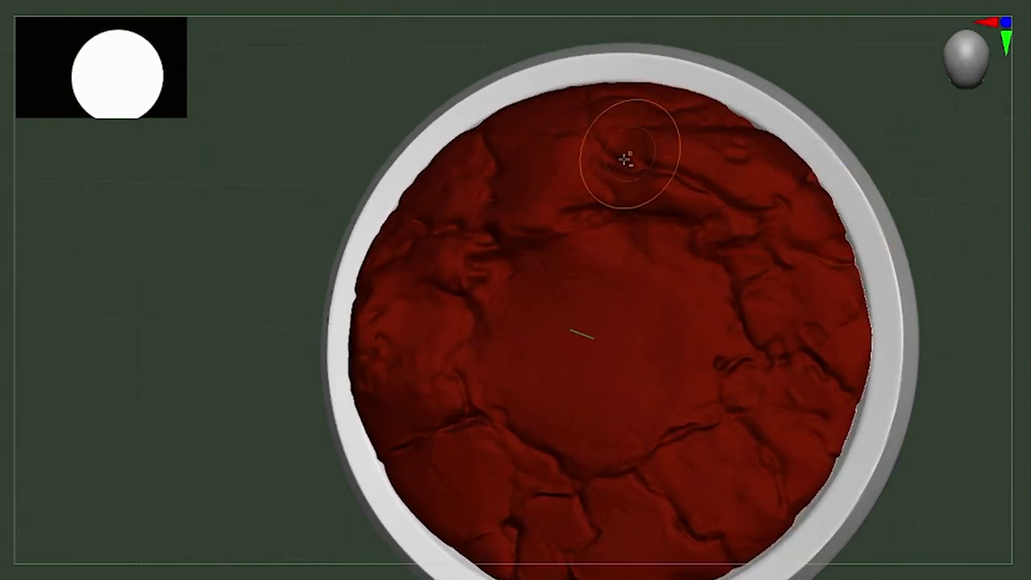
pyautogui.moveTo(625, 159)
pyautogui.mouseDown()
pyautogui.moveTo(387, 373)
pyautogui.moveTo(962, 193)
pyautogui.moveTo(507, 242)
pyautogui.moveTo(373, 349)
pyautogui.mouseUp()
pyautogui.moveTo(225, 396); pyautogui.dragTo(407, 236)
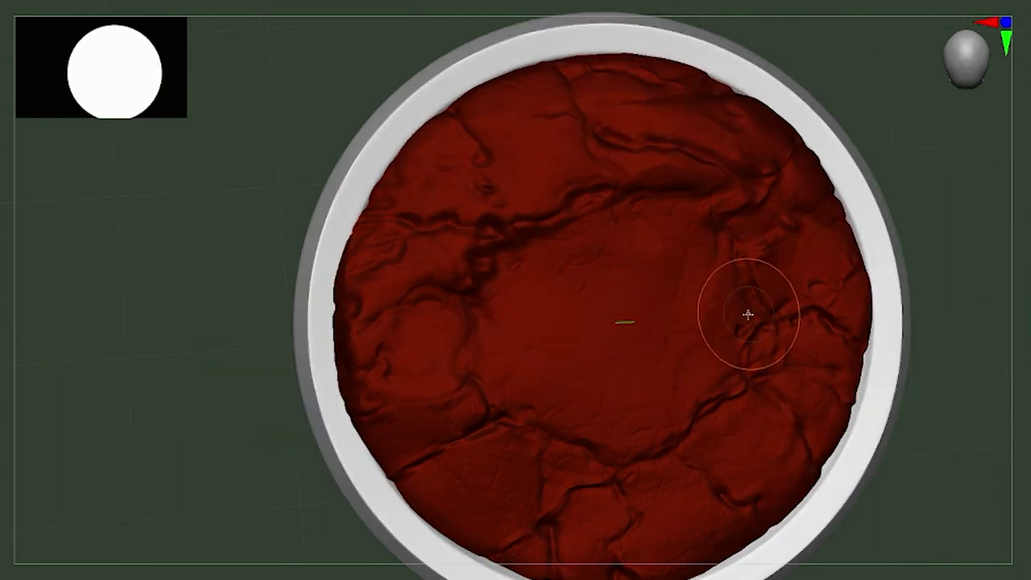
pyautogui.moveTo(726, 373)
pyautogui.mouseDown()
pyautogui.moveTo(976, 230)
pyautogui.moveTo(750, 182)
pyautogui.moveTo(784, 276)
pyautogui.mouseUp()
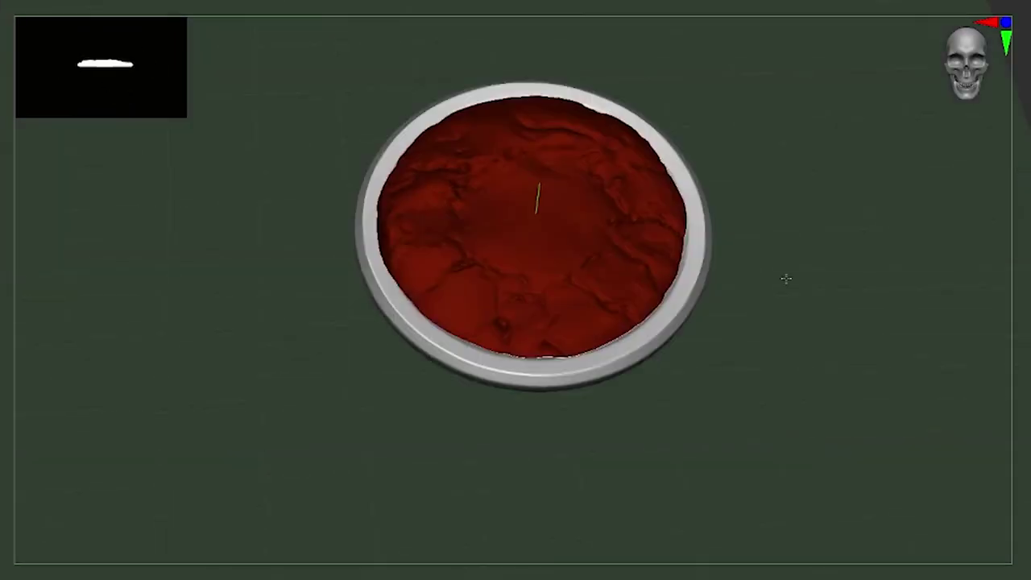
# Resize the brush, briefly hide the rim, and inspect the crater centre up close.
pyautogui.press('s')
pyautogui.keyDown('ctrl'); pyautogui.moveTo(646, 194); pyautogui.dragTo(722, 268, button='right'); pyautogui.keyUp('ctrl')
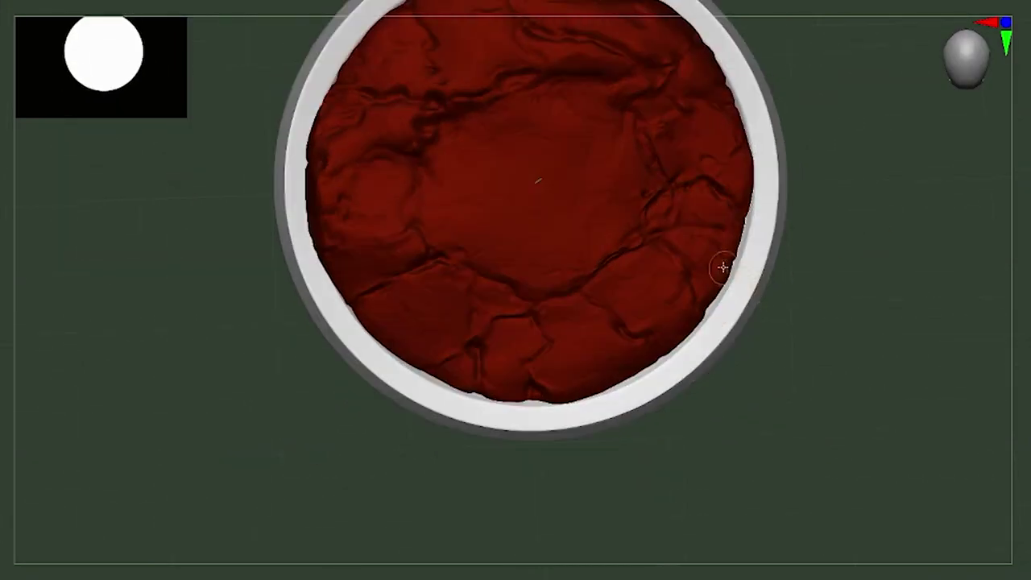
pyautogui.moveTo(741, 310)
pyautogui.keyDown('ctrl'); pyautogui.mouseDown(button='right')
pyautogui.moveTo(773, 209)
pyautogui.moveTo(696, 172)
pyautogui.mouseUp(button='right'); pyautogui.keyUp('ctrl')
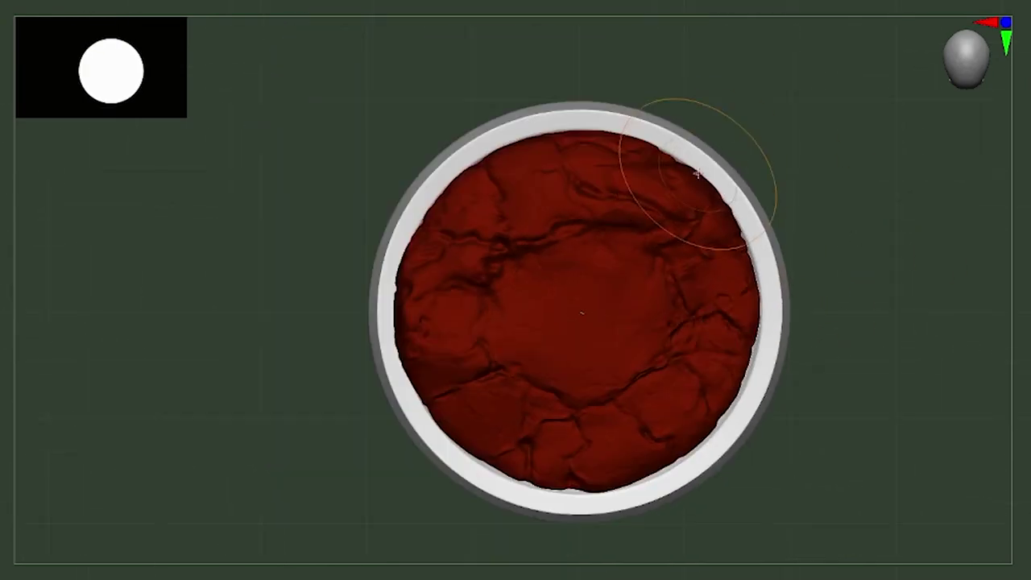
pyautogui.press('s')
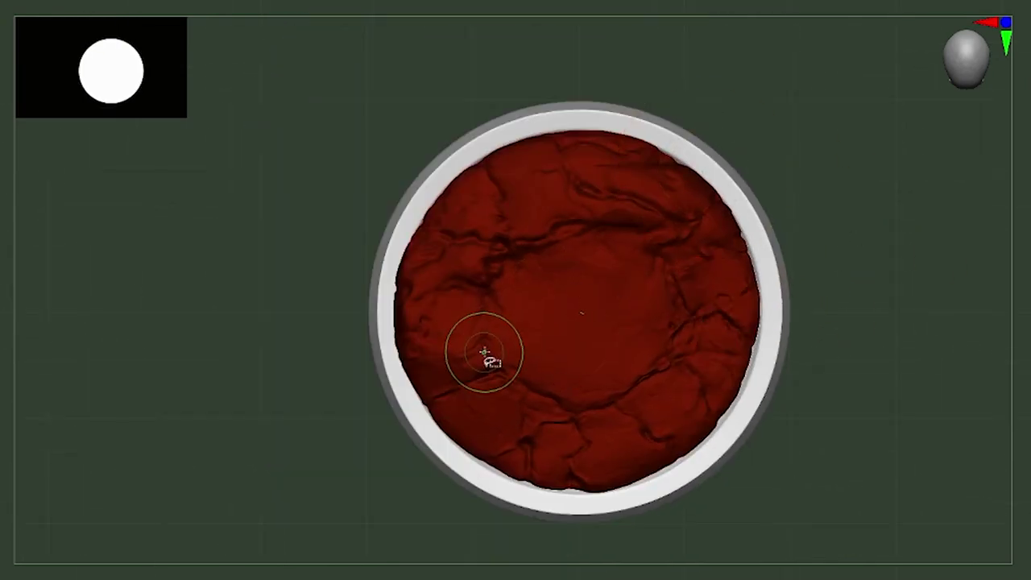
pyautogui.keyDown('ctrl'); pyautogui.keyDown('shift'); pyautogui.click(492, 302); pyautogui.keyUp('shift'); pyautogui.keyUp('ctrl')
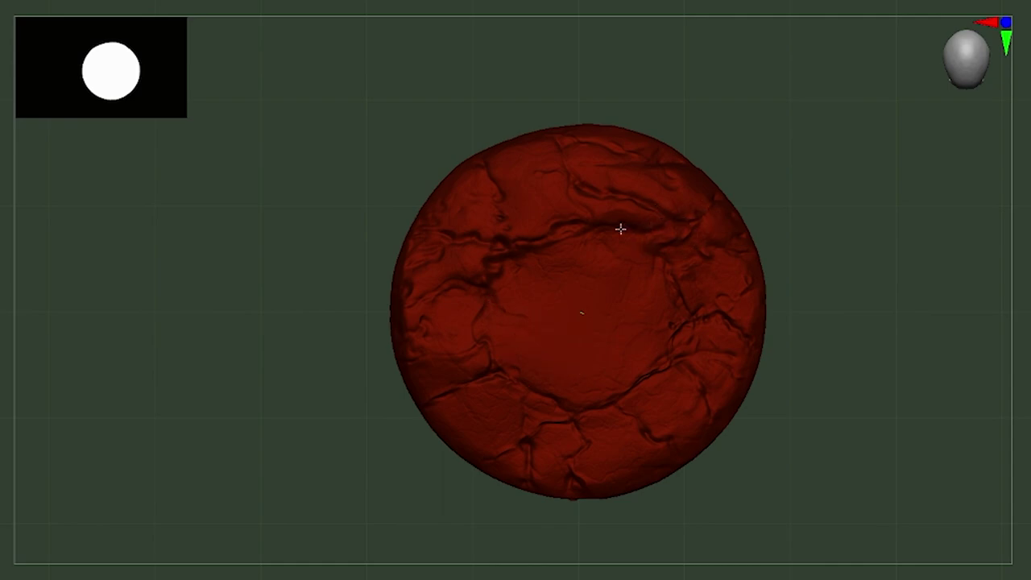
pyautogui.keyDown('ctrl'); pyautogui.keyDown('shift'); pyautogui.click(544, 218); pyautogui.keyUp('shift'); pyautogui.keyUp('ctrl')
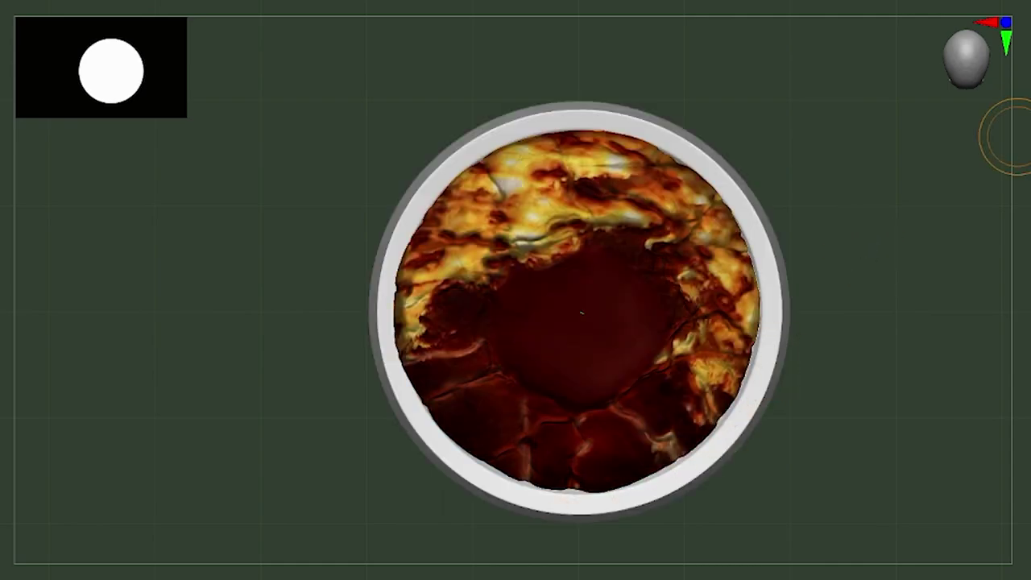
pyautogui.keyDown('ctrl'); pyautogui.moveTo(817, 172); pyautogui.dragTo(572, 224, button='right'); pyautogui.keyUp('ctrl')
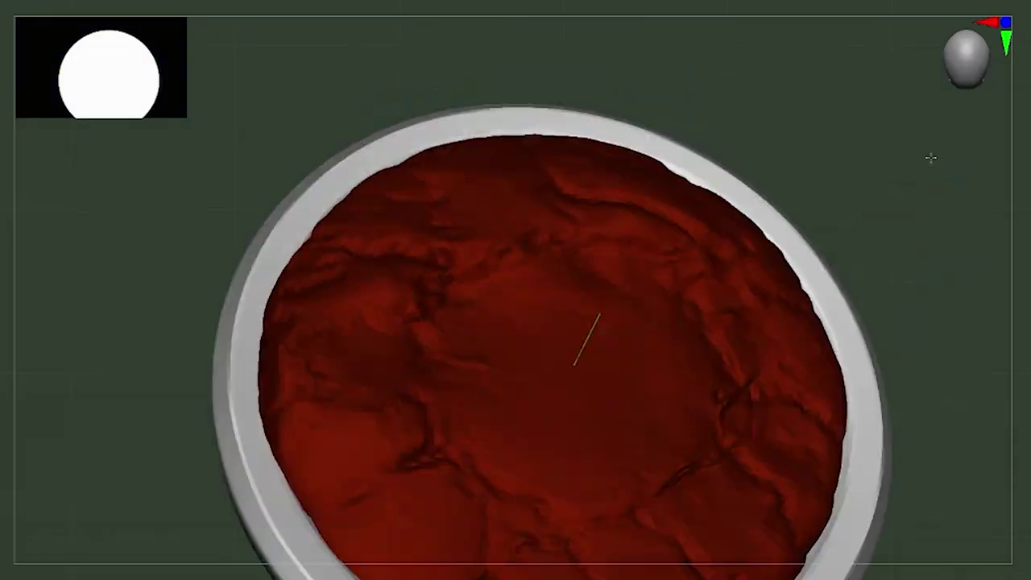
pyautogui.moveTo(930, 156)
pyautogui.mouseDown()
pyautogui.moveTo(895, 255)
pyautogui.moveTo(601, 212)
pyautogui.mouseUp()
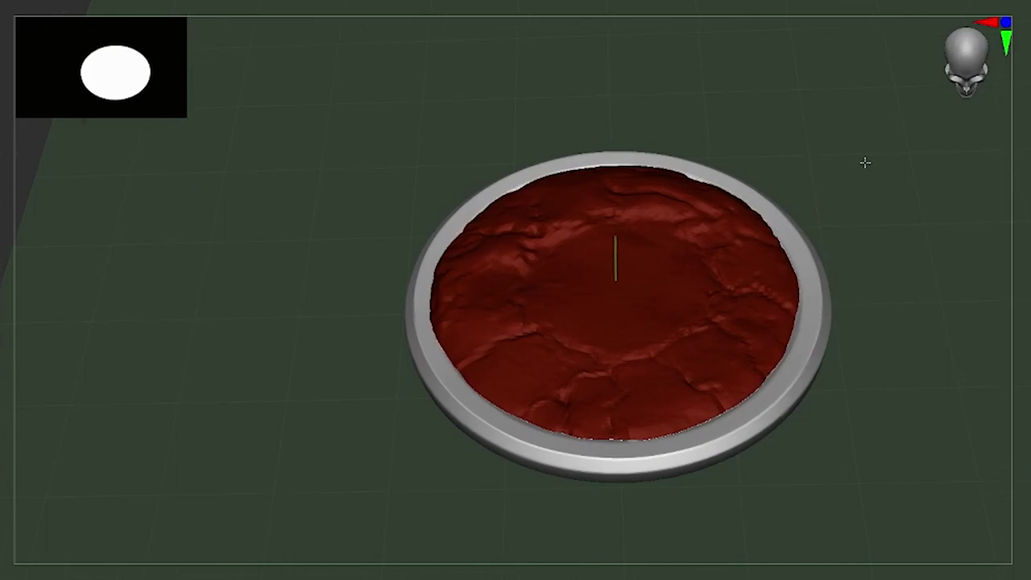
# Orbit from a top-down view to a level side view of the cracked base.
pyautogui.moveTo(865, 163); pyautogui.dragTo(656, 187)
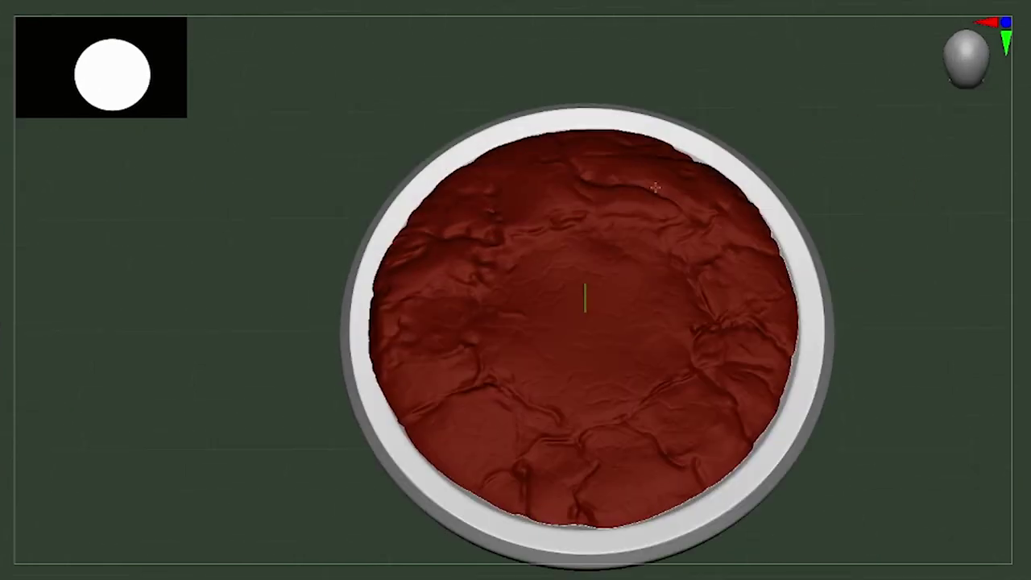
pyautogui.moveTo(863, 288)
pyautogui.mouseDown()
pyautogui.moveTo(663, 230)
pyautogui.moveTo(589, 329)
pyautogui.mouseUp()
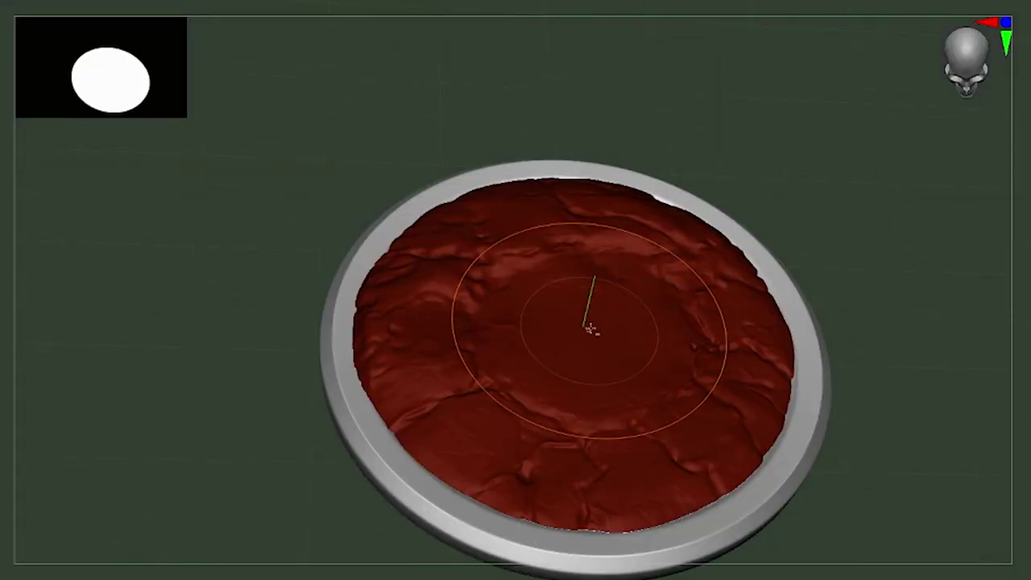
pyautogui.moveTo(886, 338)
pyautogui.mouseDown()
pyautogui.moveTo(934, 320)
pyautogui.moveTo(665, 344)
pyautogui.mouseUp()
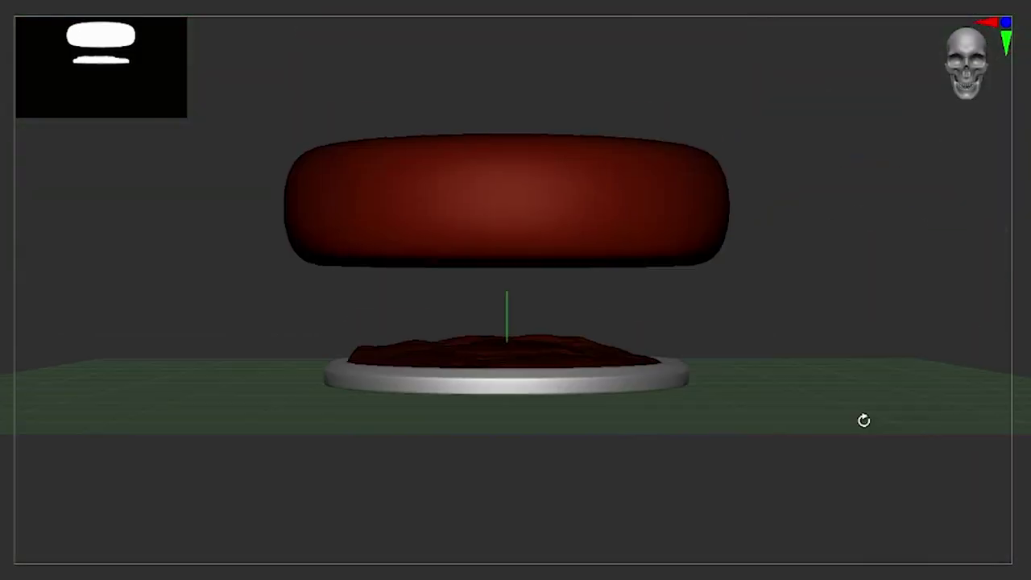
# Tilt down on the ring and base, then rotate to a top-down view of the disc.
pyautogui.moveTo(864, 420); pyautogui.dragTo(776, 398)
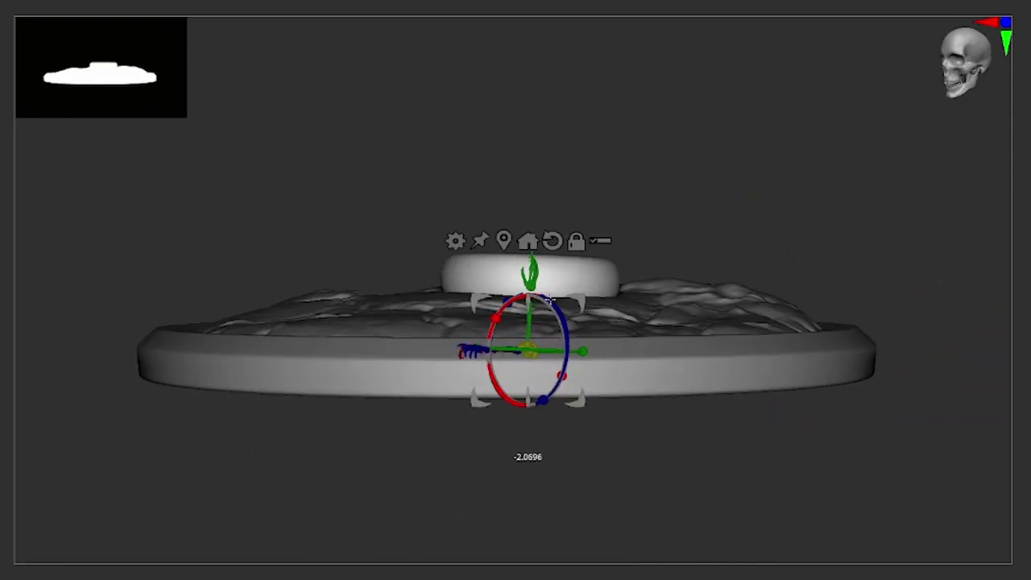
pyautogui.moveTo(892, 246)
pyautogui.mouseDown()
pyautogui.moveTo(824, 353)
pyautogui.moveTo(852, 385)
pyautogui.moveTo(492, 385)
pyautogui.mouseUp()
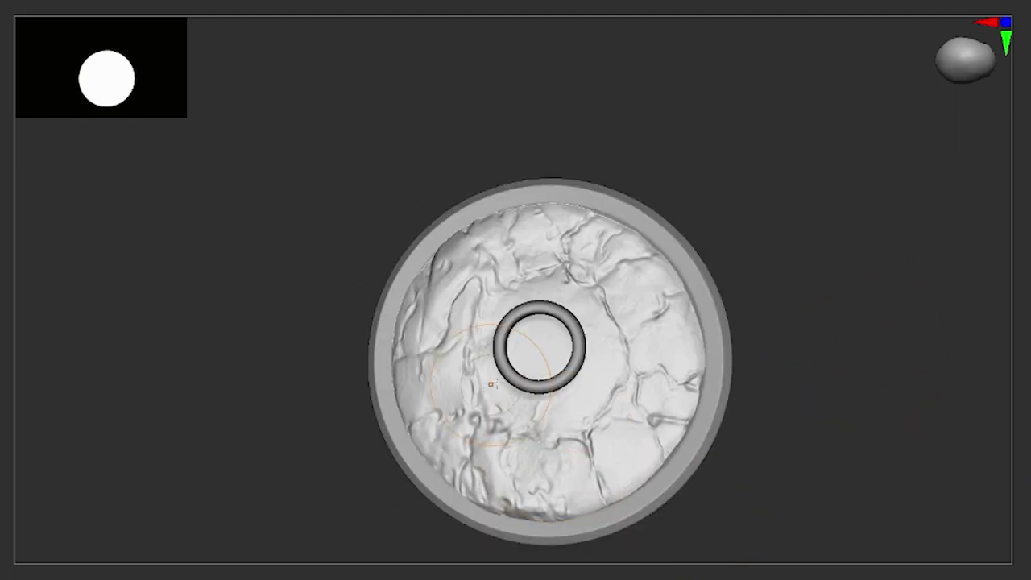
# Return to an exact top-down view and compare the textured disc with the fiery reference.
pyautogui.moveTo(846, 235)
pyautogui.mouseDown()
pyautogui.moveTo(813, 389)
pyautogui.moveTo(808, 364)
pyautogui.moveTo(826, 368)
pyautogui.moveTo(554, 403)
pyautogui.mouseUp()
pyautogui.click(1013, 195)
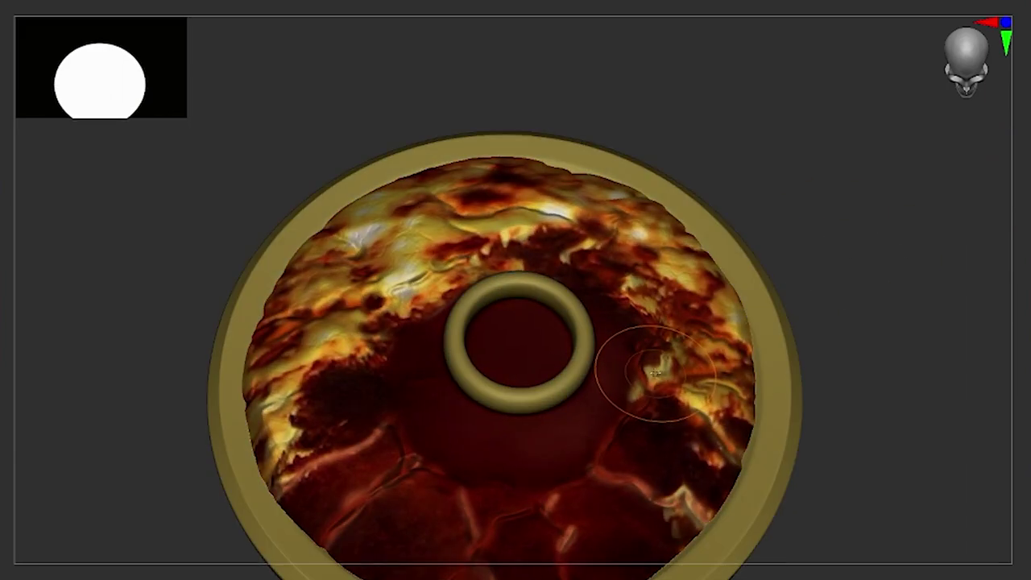
pyautogui.moveTo(656, 368)
pyautogui.keyDown('alt'); pyautogui.mouseDown()
pyautogui.moveTo(541, 395)
pyautogui.moveTo(804, 319)
pyautogui.mouseUp(); pyautogui.keyUp('alt')
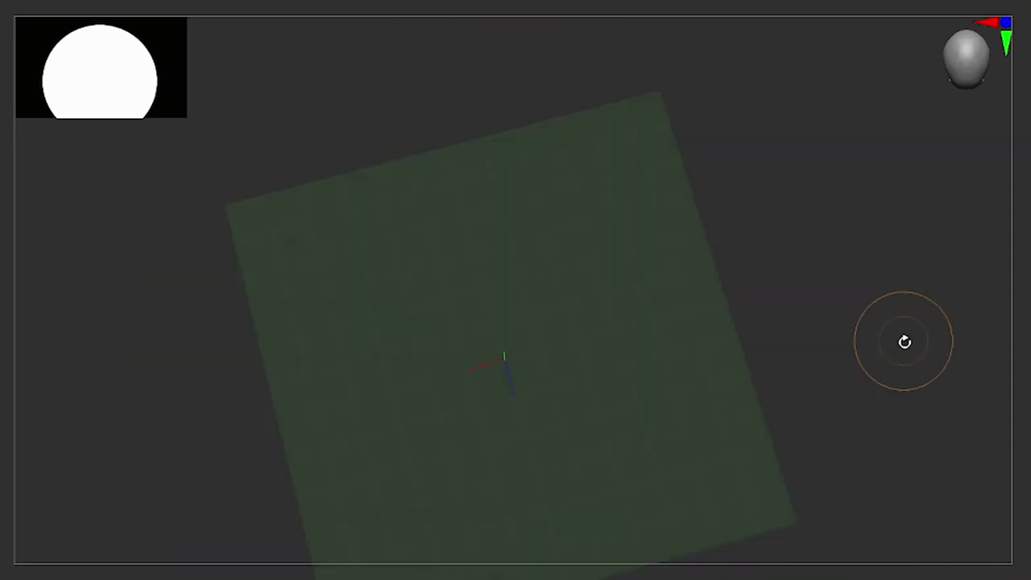
pyautogui.moveTo(903, 341); pyautogui.dragTo(861, 368)
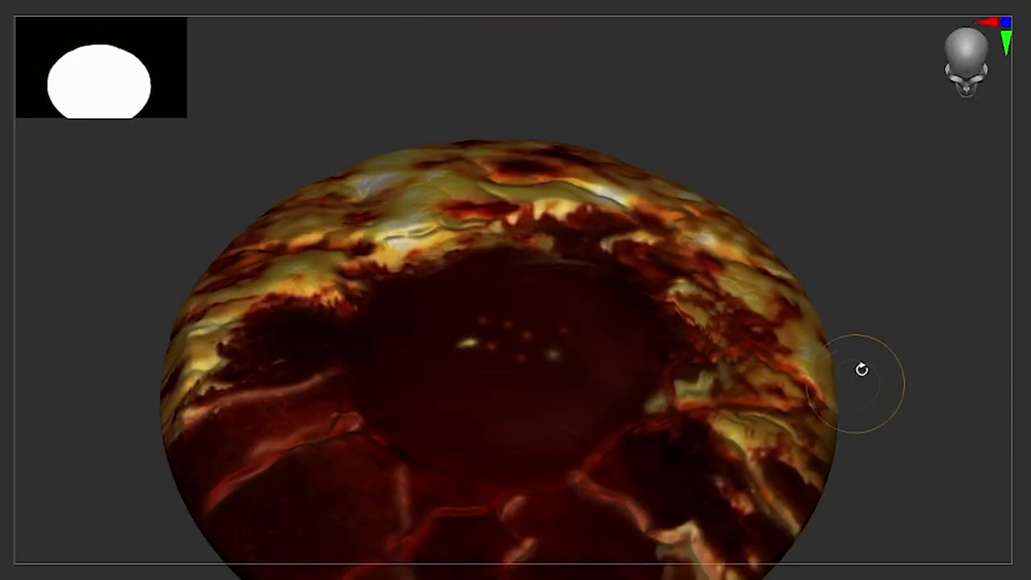
# Clear the mask and apply a gold material to the rim and ring.
pyautogui.keyDown('ctrl'); pyautogui.moveTo(905, 318); pyautogui.dragTo(908, 376); pyautogui.keyUp('ctrl')
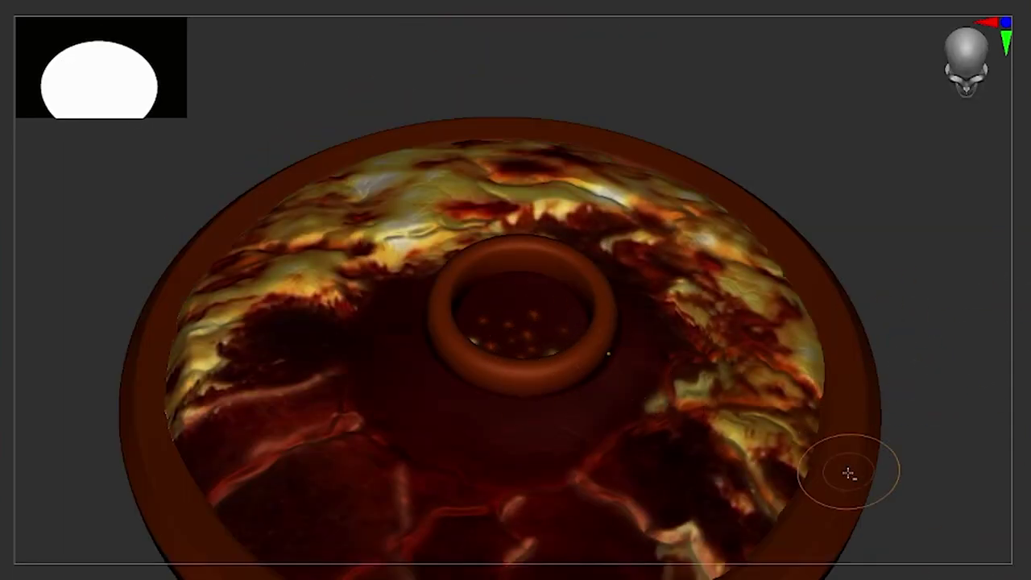
pyautogui.press('m')
pyautogui.click(858, 563)
pyautogui.moveTo(861, 564)
pyautogui.mouseDown()
pyautogui.moveTo(1007, 258)
pyautogui.moveTo(994, 231)
pyautogui.moveTo(838, 336)
pyautogui.mouseUp()
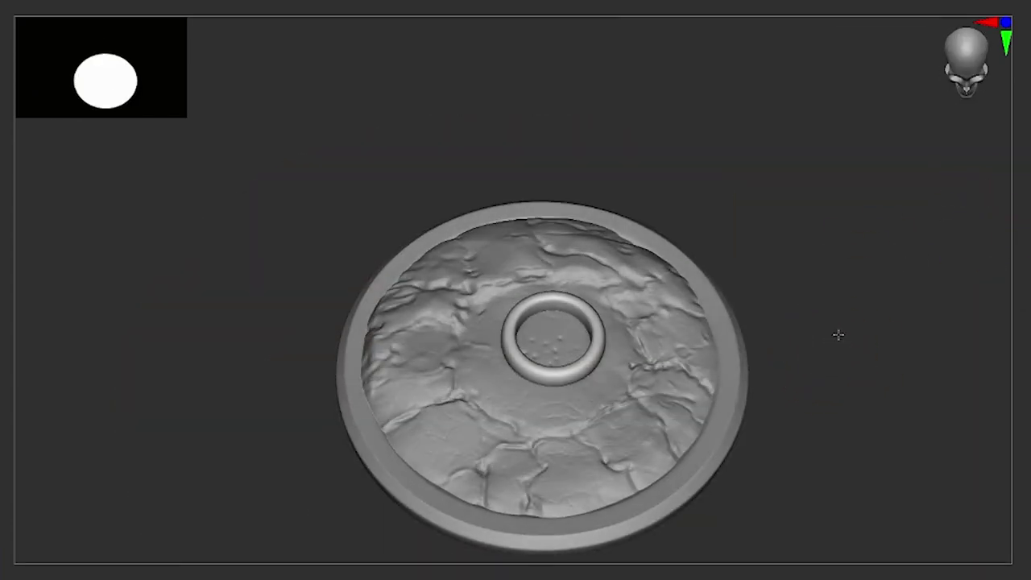
# Hide the rim and ring to inspect the lava disc, then show them and check several angles.
pyautogui.press('f')
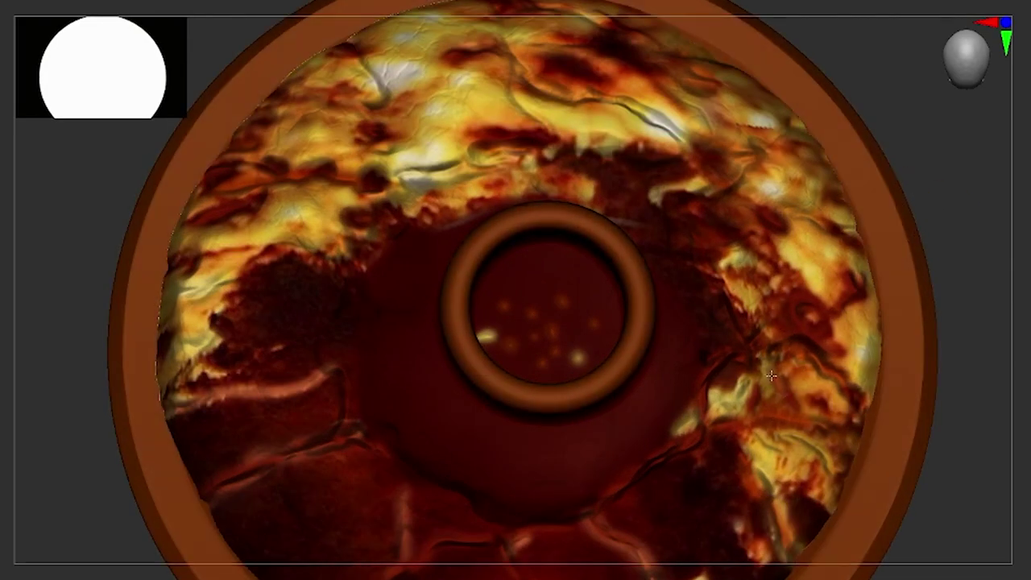
pyautogui.keyDown('ctrl'); pyautogui.keyDown('shift'); pyautogui.click(625, 361); pyautogui.keyUp('shift'); pyautogui.keyUp('ctrl')
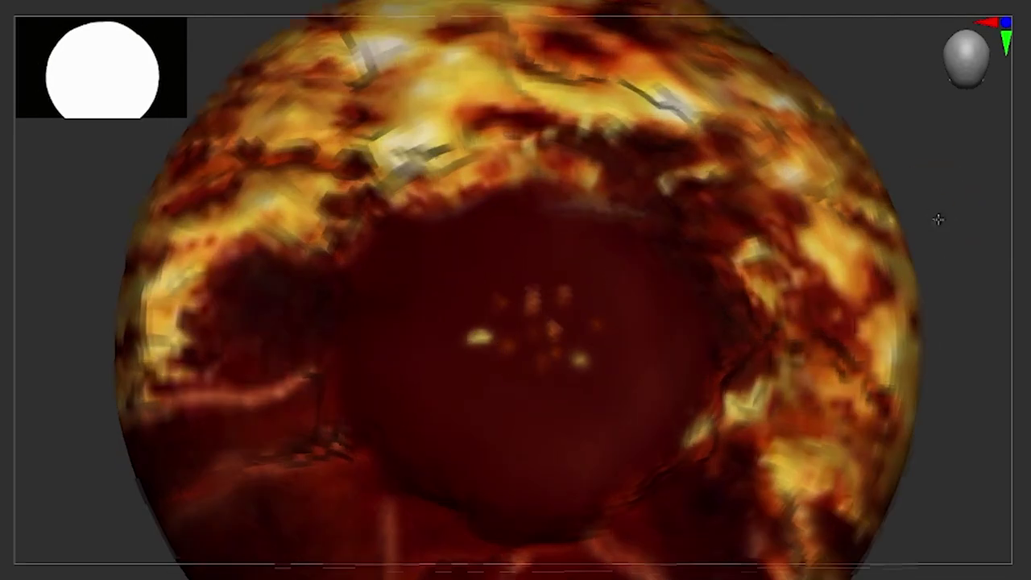
pyautogui.moveTo(937, 219); pyautogui.dragTo(858, 295)
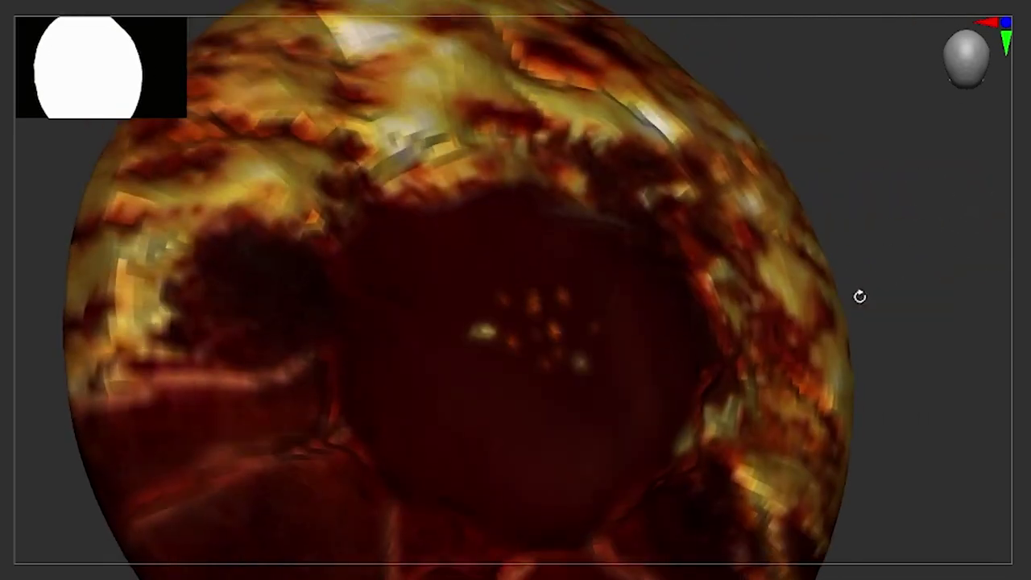
pyautogui.keyDown('ctrl'); pyautogui.keyDown('shift'); pyautogui.click(948, 255); pyautogui.keyUp('shift'); pyautogui.keyUp('ctrl')
pyautogui.moveTo(948, 255); pyautogui.dragTo(951, 223)
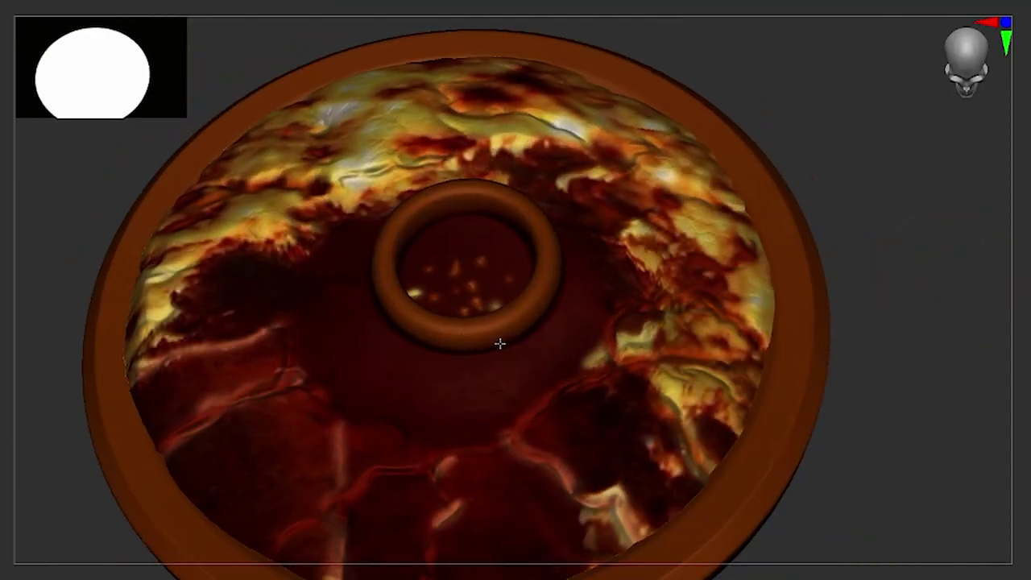
pyautogui.moveTo(377, 353)
pyautogui.mouseDown(button='right')
pyautogui.moveTo(379, 307)
pyautogui.moveTo(529, 322)
pyautogui.moveTo(835, 301)
pyautogui.mouseUp(button='right')
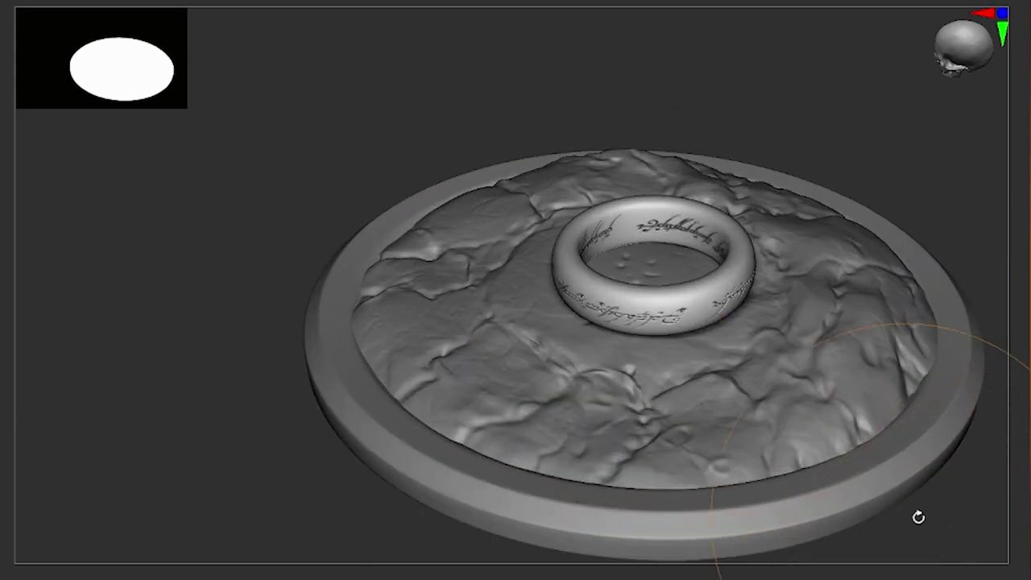
# Lower the ring along the vertical axis until it sits in the crater, checking from the side.
pyautogui.moveTo(919, 516); pyautogui.dragTo(916, 465)
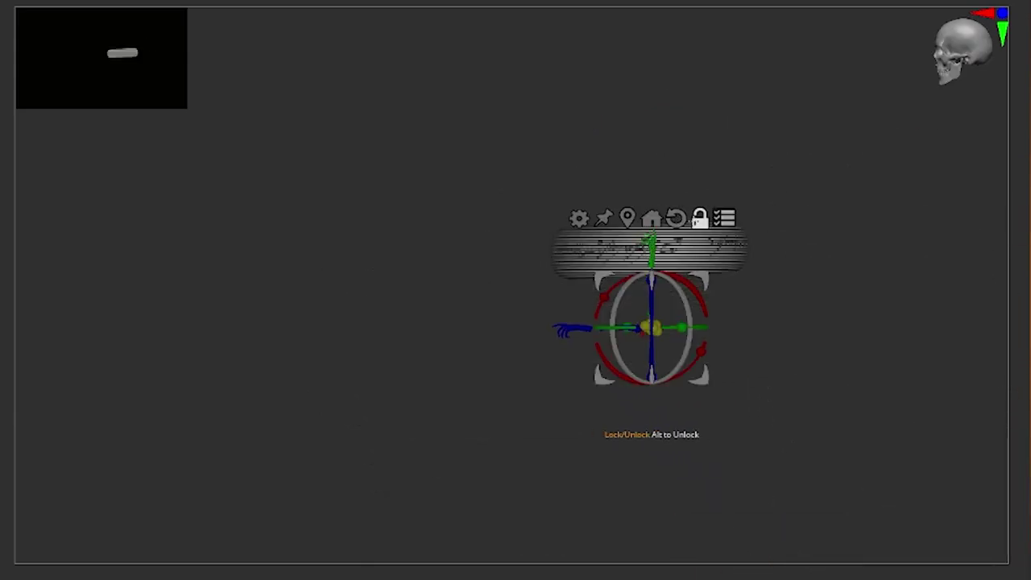
pyautogui.moveTo(651, 242); pyautogui.dragTo(651, 246)
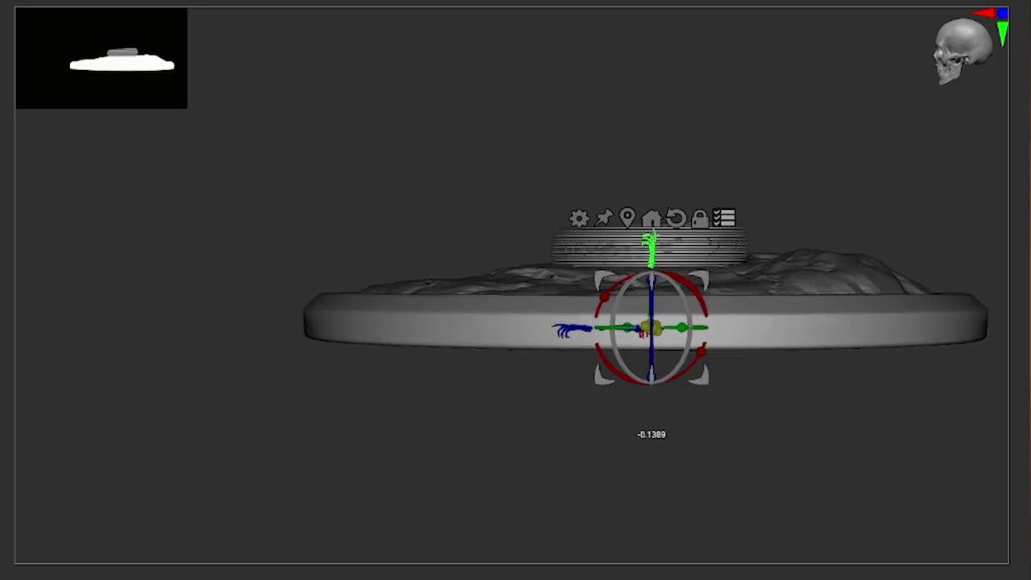
pyautogui.moveTo(818, 182); pyautogui.dragTo(818, 266)
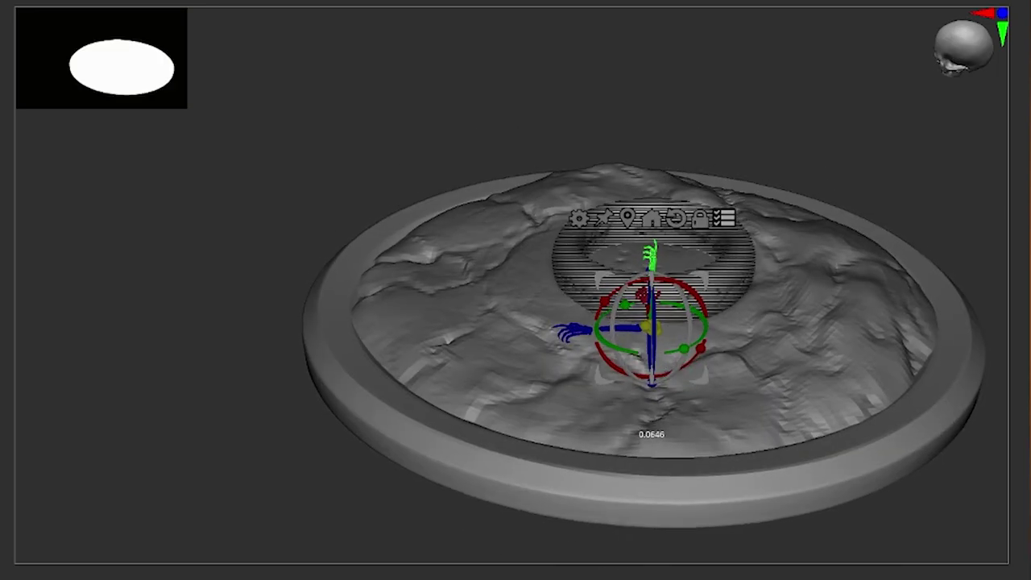
pyautogui.moveTo(889, 212)
pyautogui.mouseDown()
pyautogui.moveTo(930, 213)
pyautogui.moveTo(834, 8)
pyautogui.mouseUp()
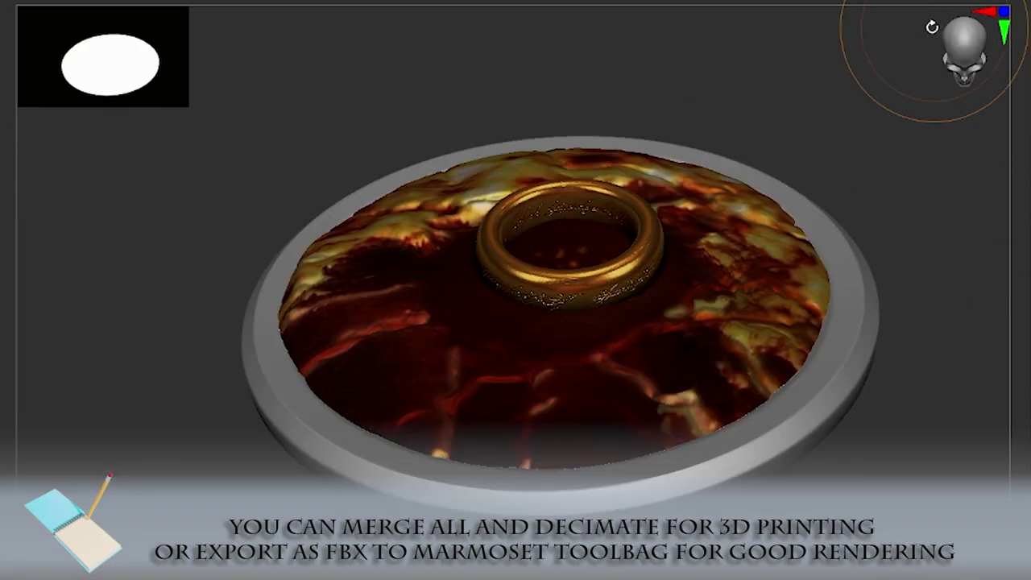